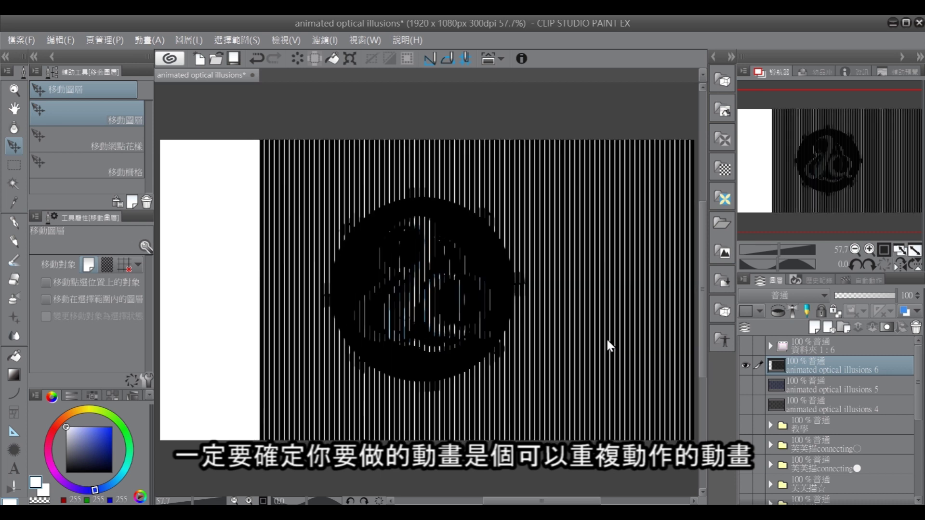
# Nudge the animated optical illusions 6 stripe layer sideways in both directions over the picture to preview the animated illusion.
pyautogui.press('Right')
pyautogui.press('Right')
pyautogui.press('Right')
pyautogui.press('Right')
pyautogui.press('Right')
pyautogui.press('Right')
pyautogui.press('Right')
pyautogui.press('Right')
pyautogui.press('Right')
pyautogui.press('Right')
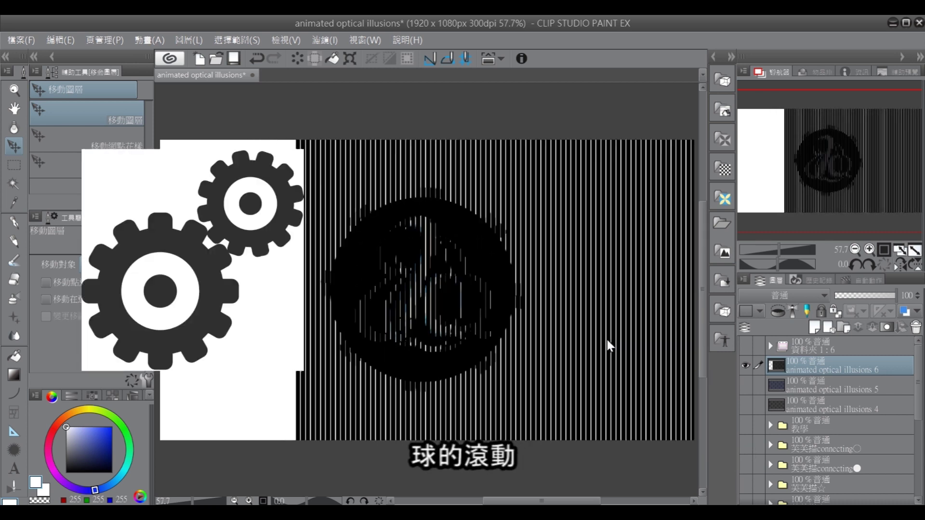
pyautogui.press('Left')
pyautogui.press('Left')
pyautogui.press('Left')
pyautogui.press('Left')
pyautogui.press('Left')
pyautogui.press('Left')
pyautogui.press('Left')
pyautogui.press('Left')
pyautogui.press('Left')
pyautogui.press('Left')
pyautogui.press('Left')
pyautogui.press('Left')
pyautogui.press('Left')
pyautogui.press('Left')
pyautogui.press('Left')
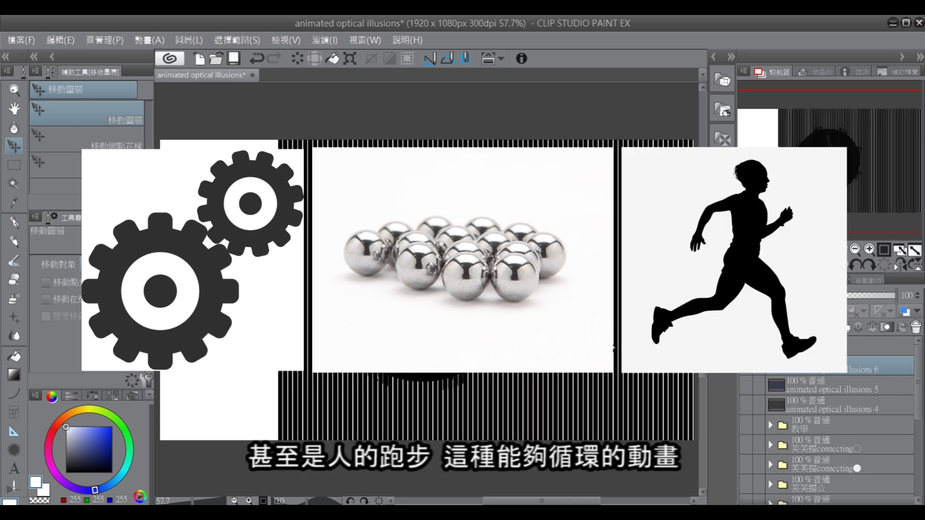
pyautogui.press('Left')
pyautogui.press('Left')
pyautogui.press('Left')
pyautogui.press('Left')
pyautogui.press('Left')
pyautogui.press('Left')
pyautogui.press('Left')
pyautogui.press('Left')
pyautogui.press('Left')
pyautogui.press('Left')
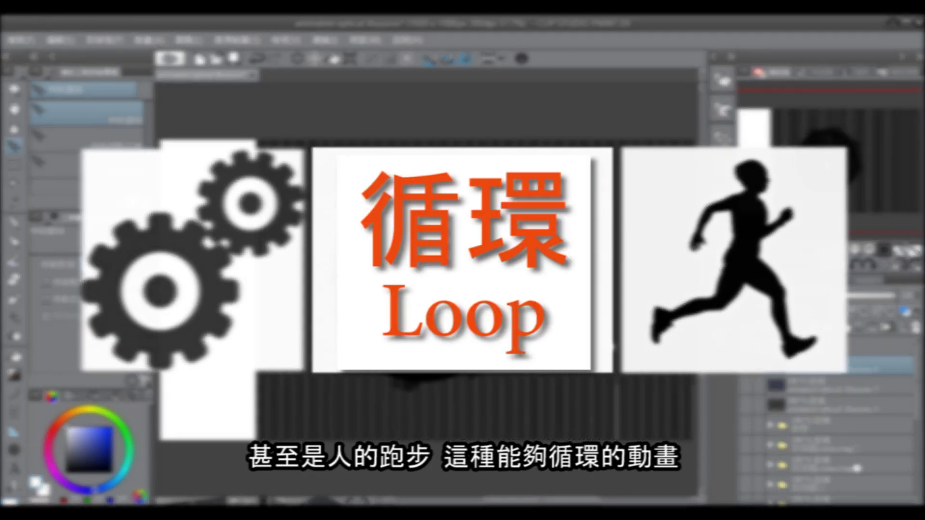
pyautogui.press('Left')
pyautogui.press('Left')
pyautogui.press('Left')
pyautogui.press('Left')
pyautogui.press('Left')
pyautogui.press('Left')
pyautogui.press('Left')
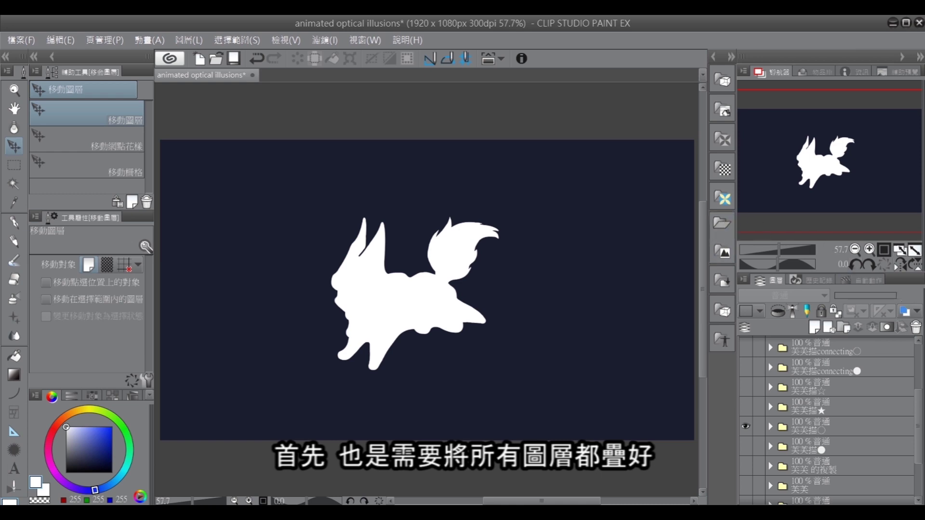
# Expand the 芙芙描○ folder and make its hidden frame layers visible, stacking the running silhouettes on top of each other.
pyautogui.click(770, 428)
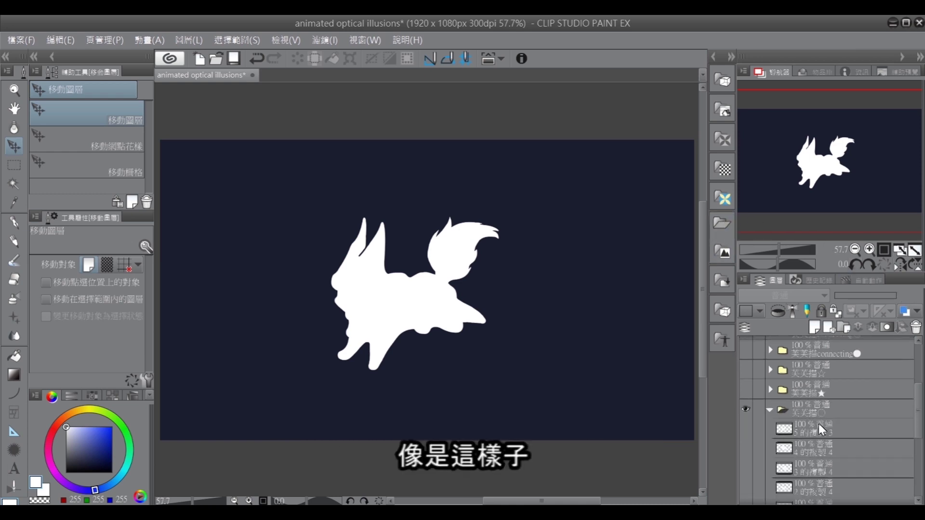
pyautogui.scroll(-3, 814, 425)
pyautogui.click(745, 418)
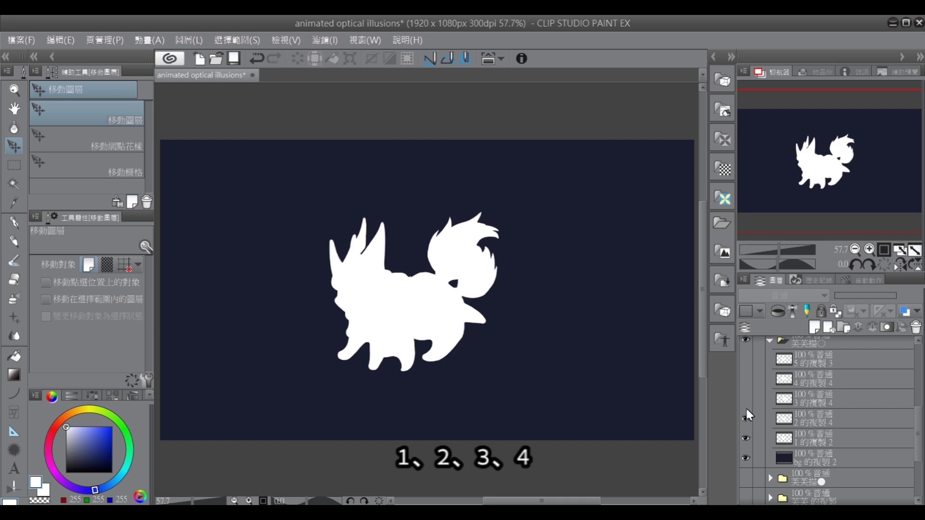
pyautogui.click(745, 379)
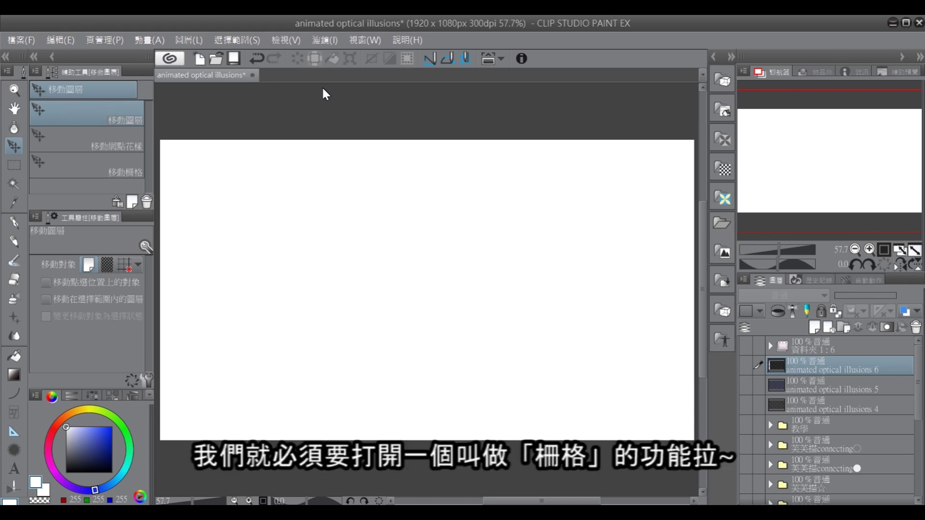
# Configure the grid with an interval of 3 px and 1 subdivision, keeping the origin at the upper left.
pyautogui.click(296, 39)
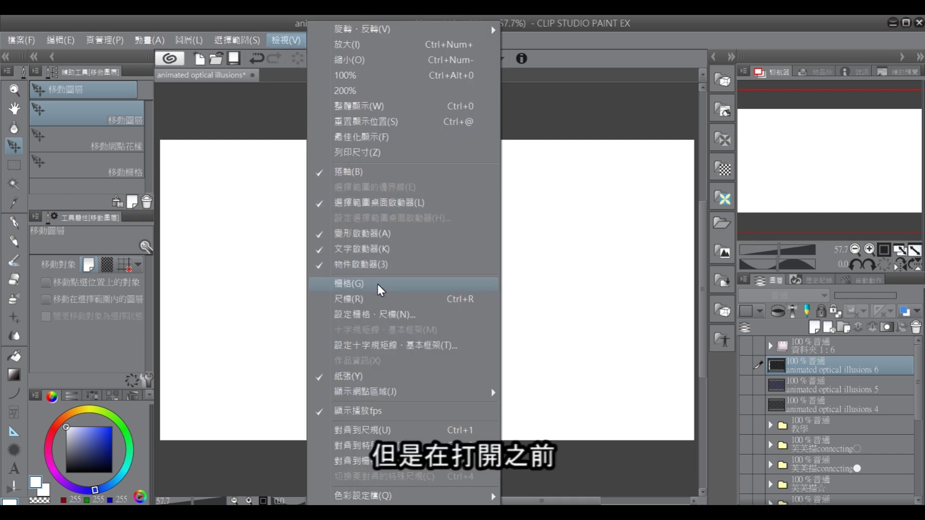
pyautogui.click(383, 314)
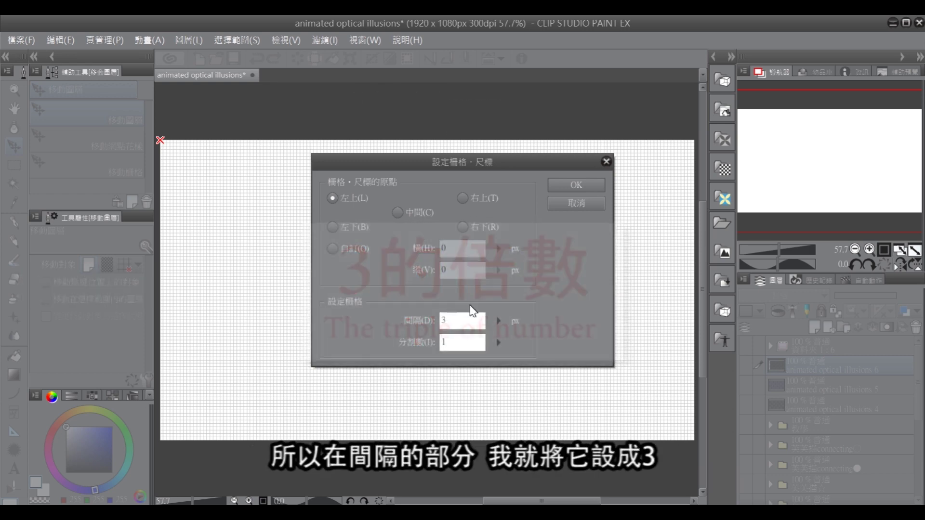
pyautogui.moveTo(463, 324); pyautogui.dragTo(434, 322)
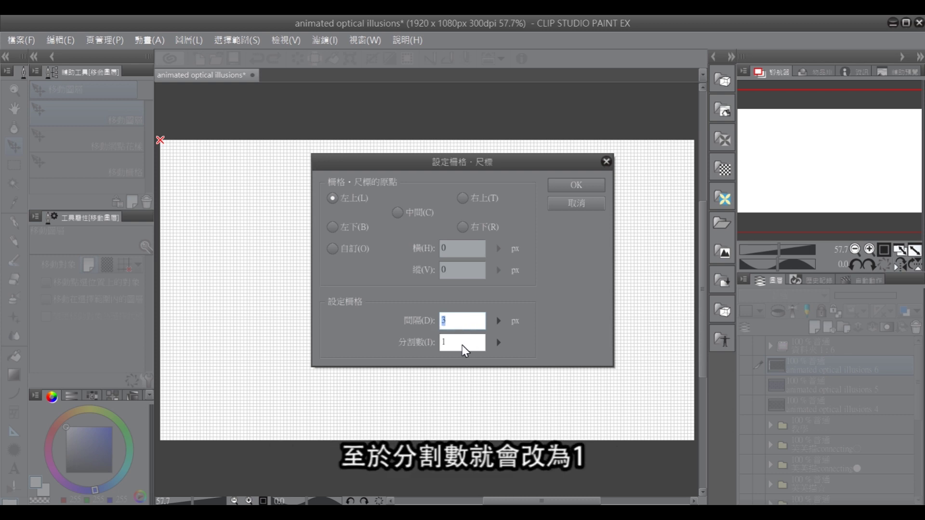
pyautogui.moveTo(444, 343); pyautogui.dragTo(440, 343)
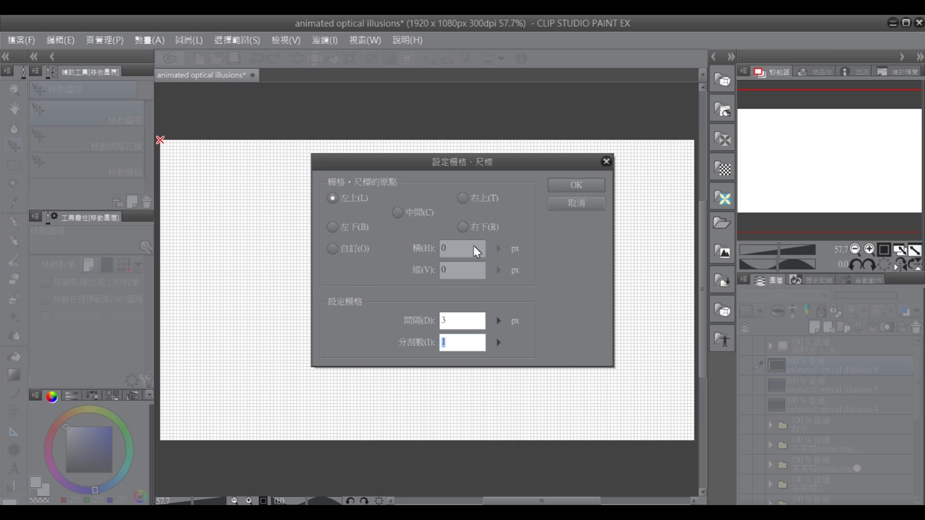
pyautogui.click(560, 186)
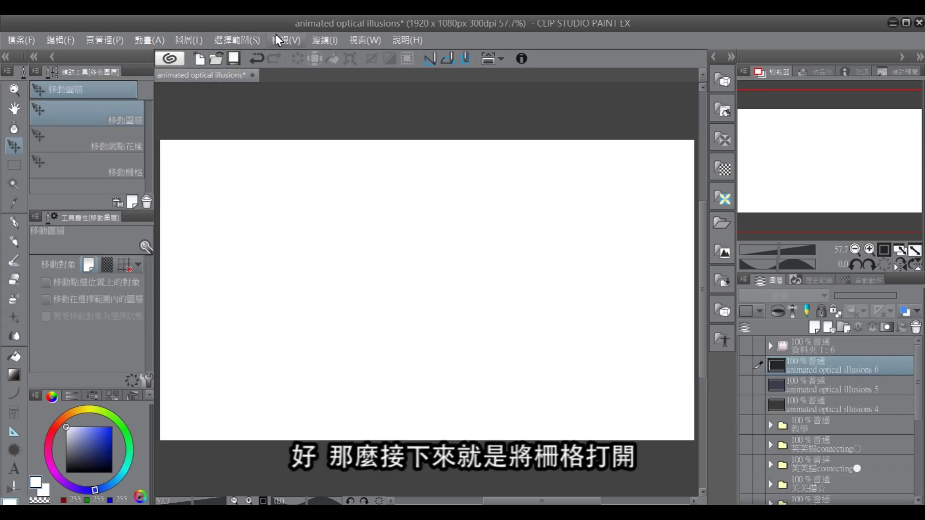
# Display the grid on the canvas and turn on snapping to the grid.
pyautogui.click(285, 40)
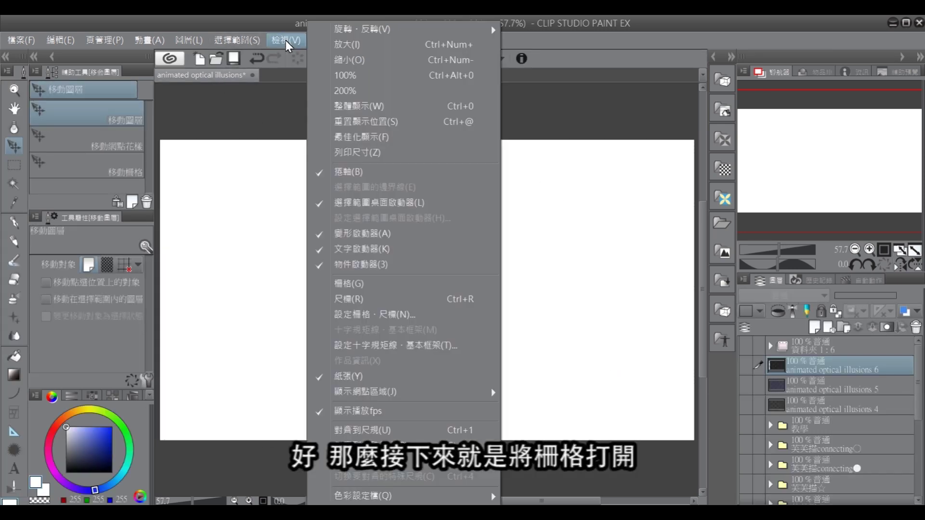
pyautogui.click(351, 287)
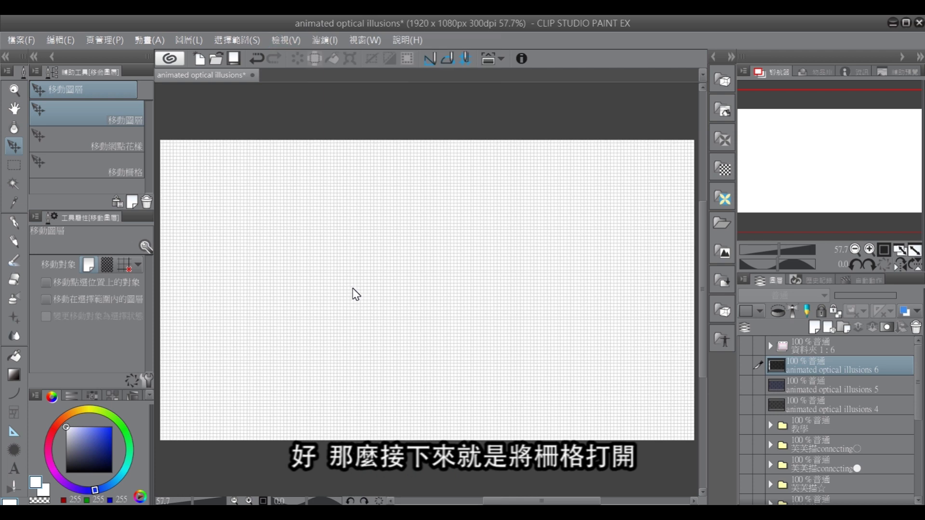
pyautogui.click(465, 60)
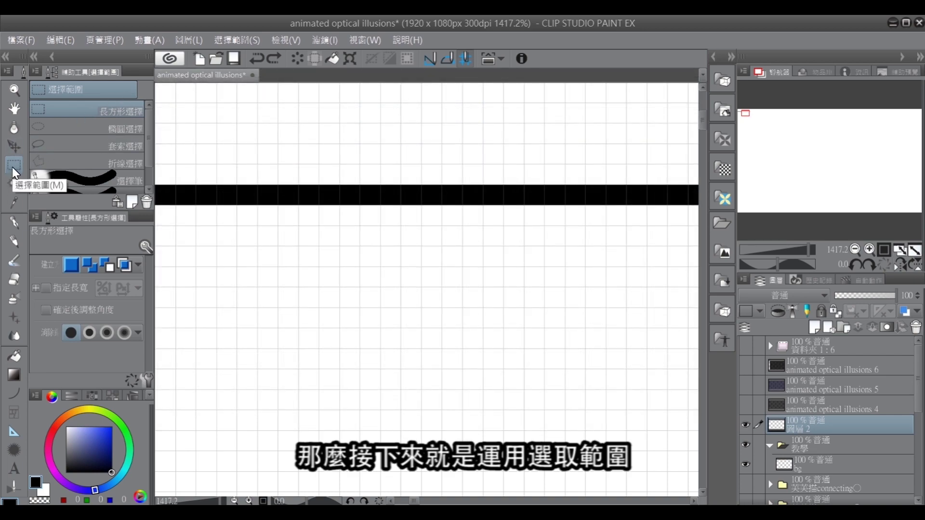
# Fill three black rectangles on layer 圖層 2, each 3 grid cells wide and 6 high, leaving one-cell gaps between them.
pyautogui.moveTo(320, 126); pyautogui.dragTo(382, 247)
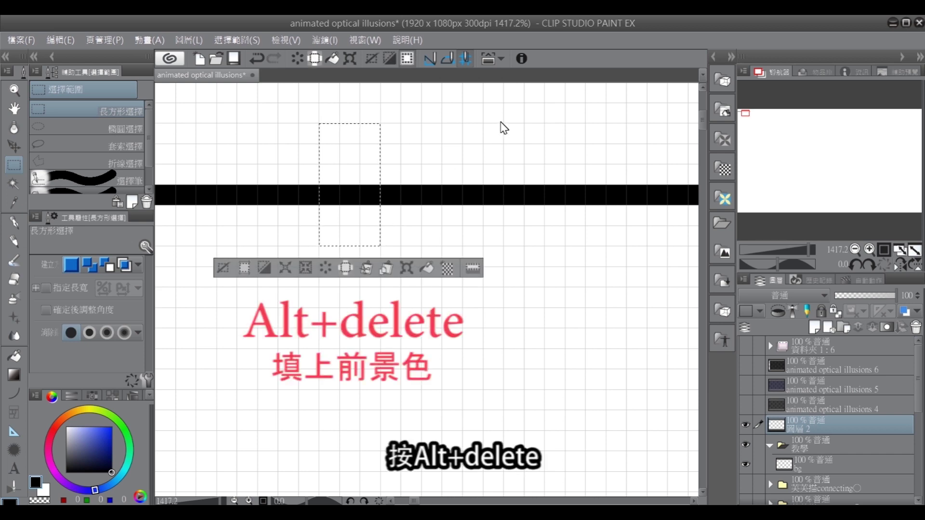
pyautogui.hotkey('alt', 'Delete')
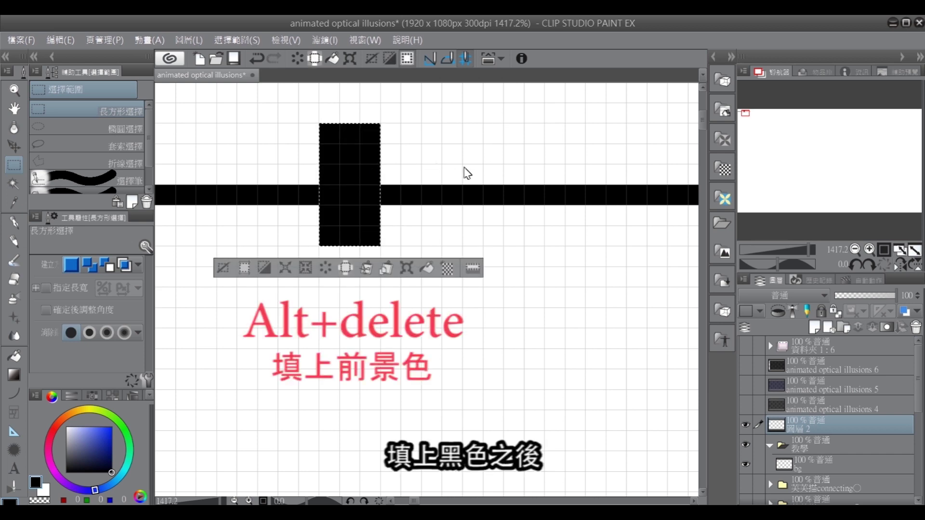
pyautogui.moveTo(350, 178); pyautogui.dragTo(429, 178)
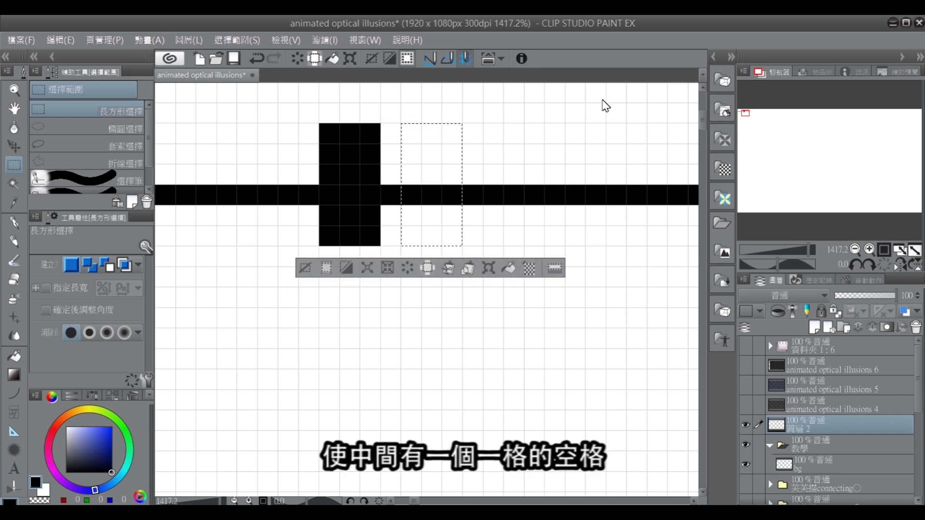
pyautogui.hotkey('alt', 'Delete')
pyautogui.moveTo(454, 173); pyautogui.dragTo(512, 181)
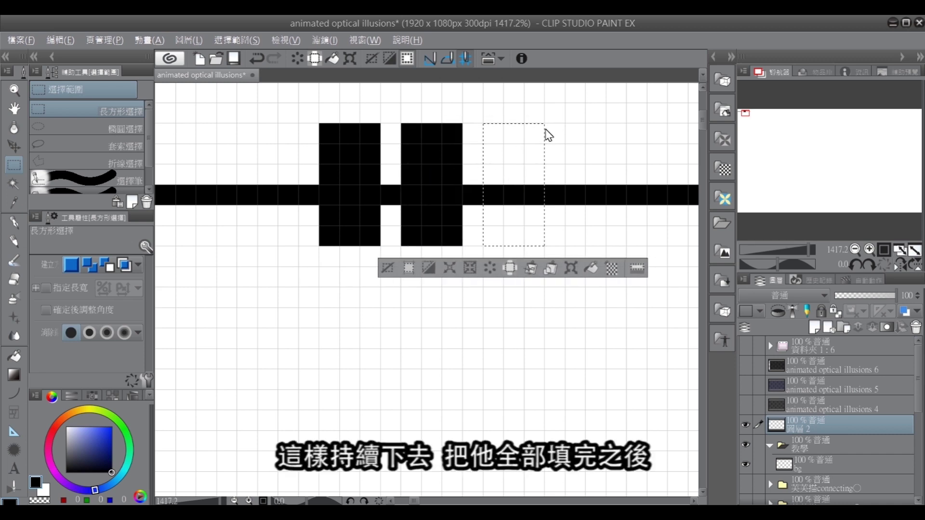
pyautogui.hotkey('alt', 'Delete')
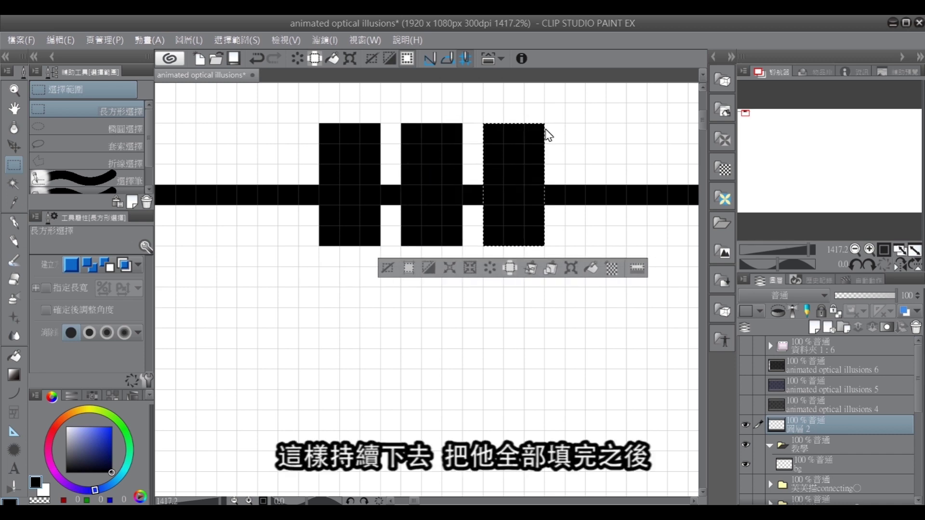
# Replace the practice blocks with the finished animated optical illusions 4 stripe layer, hide the 教學 folder, deselect, and fit the canvas in view.
pyautogui.click(746, 424)
pyautogui.click(747, 405)
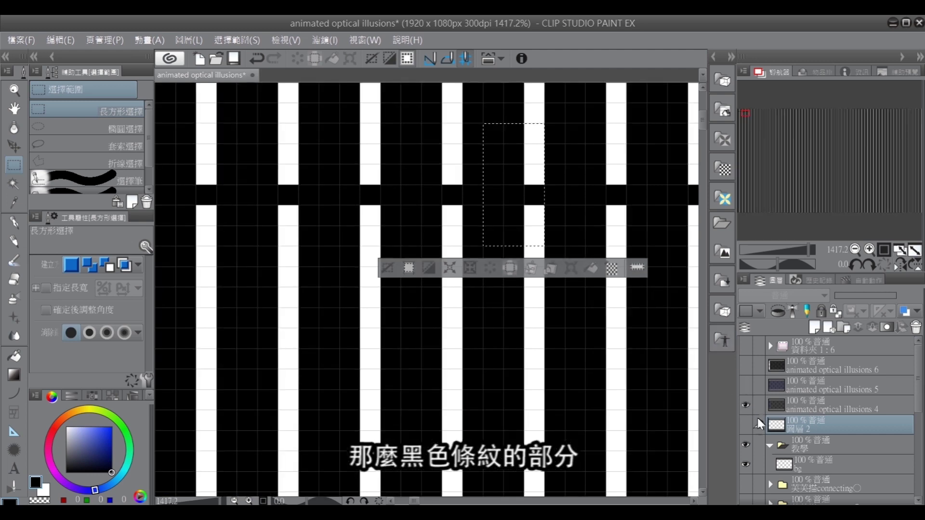
pyautogui.click(745, 444)
pyautogui.click(614, 195)
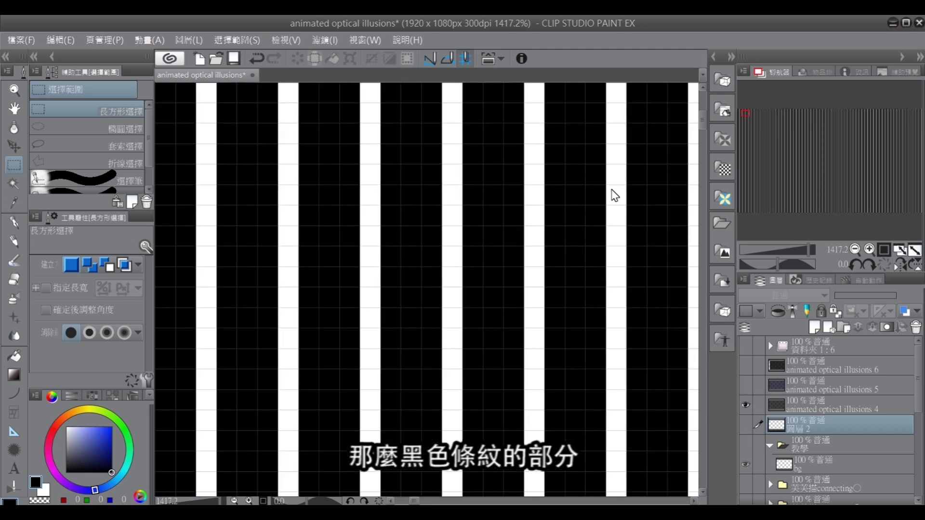
pyautogui.hotkey('ctrl', '0')
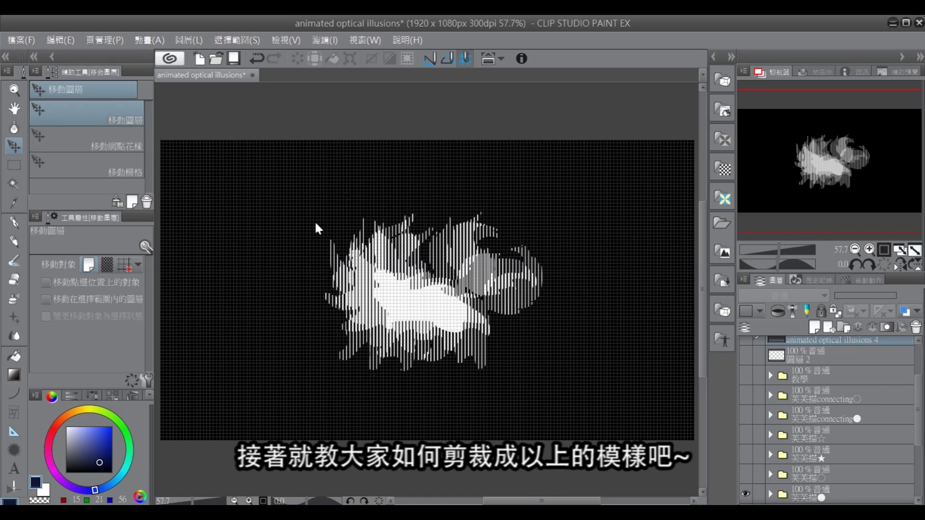
# Hide the 芙芙描● folder and show the animated optical illusions 4 stripe layer.
pyautogui.click(746, 493)
pyautogui.scroll(3, 765, 380)
pyautogui.click(744, 387)
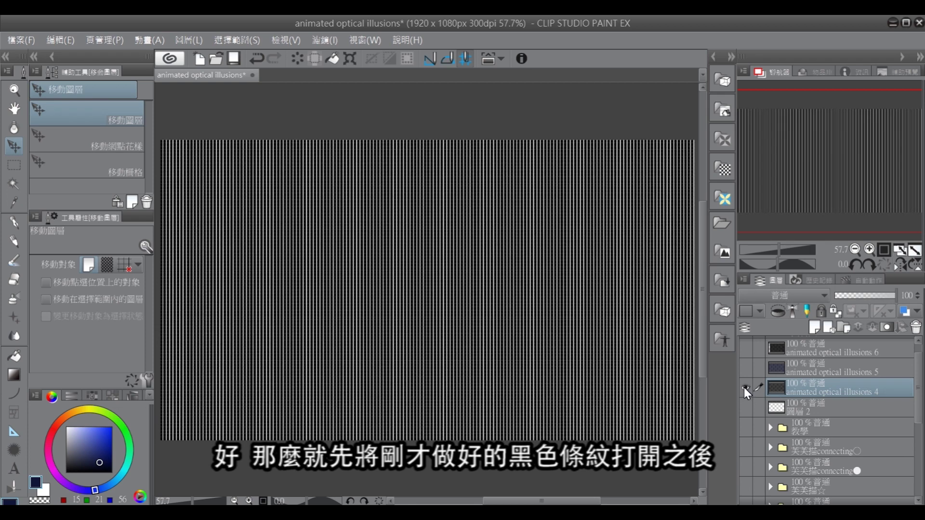
# Create a selection from the black stripes of the animated optical illusions 4 layer, and hide that layer.
pyautogui.rightClick(777, 389)
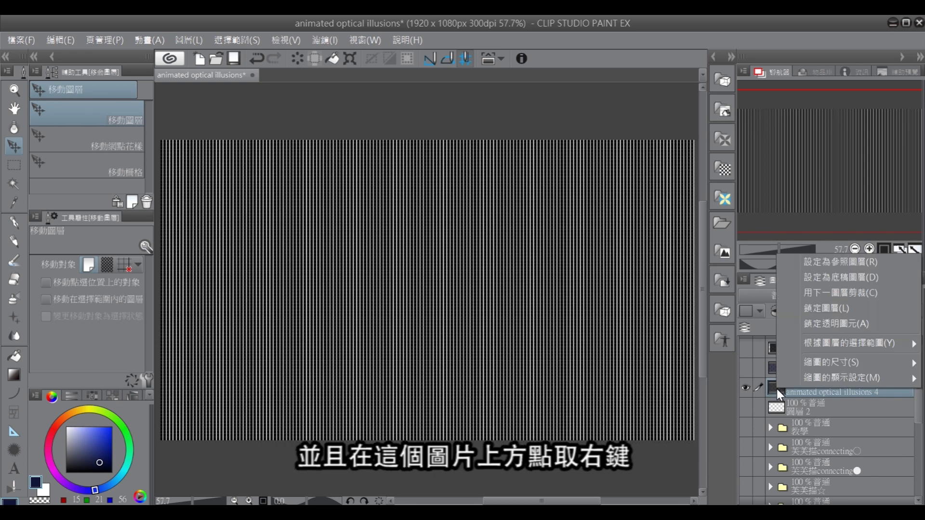
pyautogui.moveTo(844, 344)
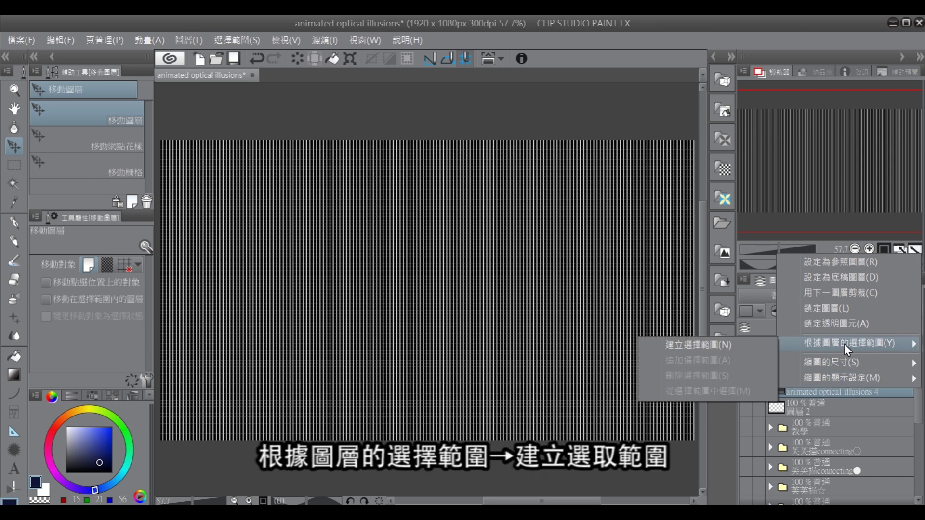
pyautogui.click(738, 345)
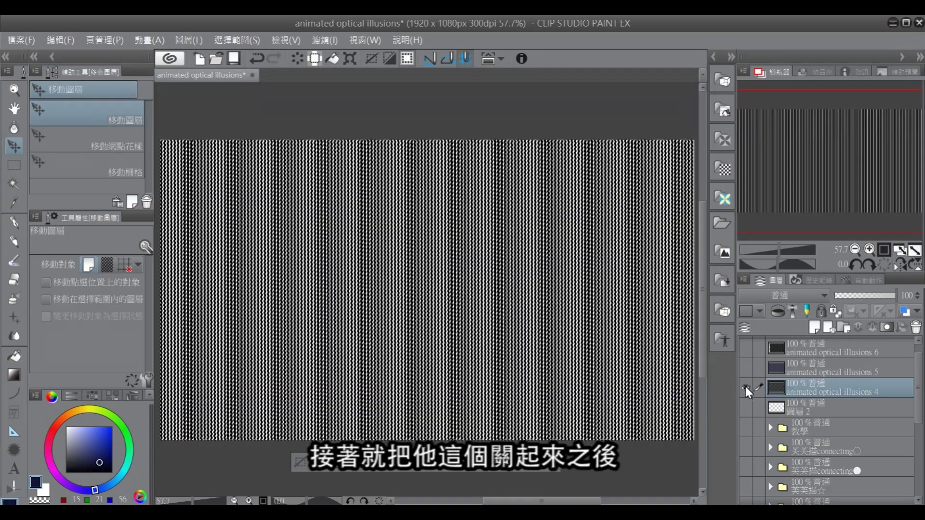
pyautogui.click(745, 386)
# Show the 芙芙描○ folder with the stacked silhouettes and expand it to list its frame layers.
pyautogui.scroll(-5, 805, 374)
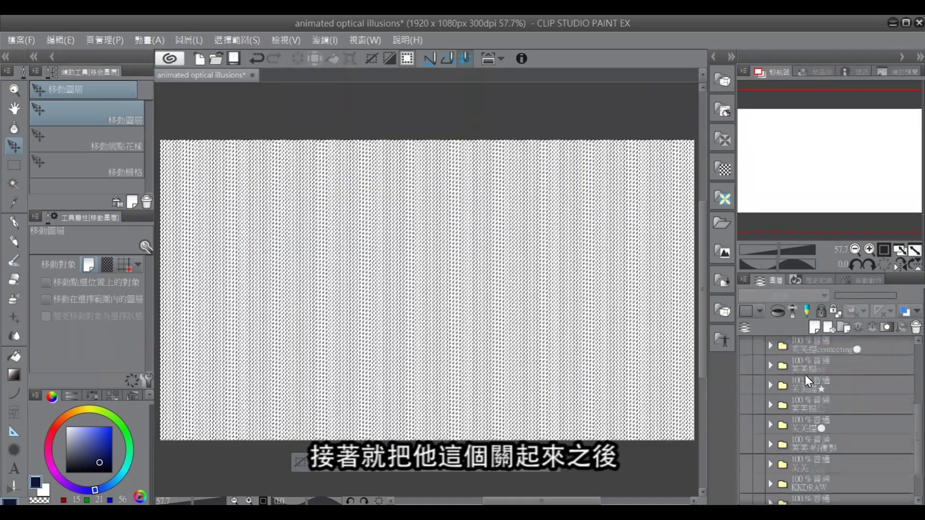
pyautogui.click(744, 386)
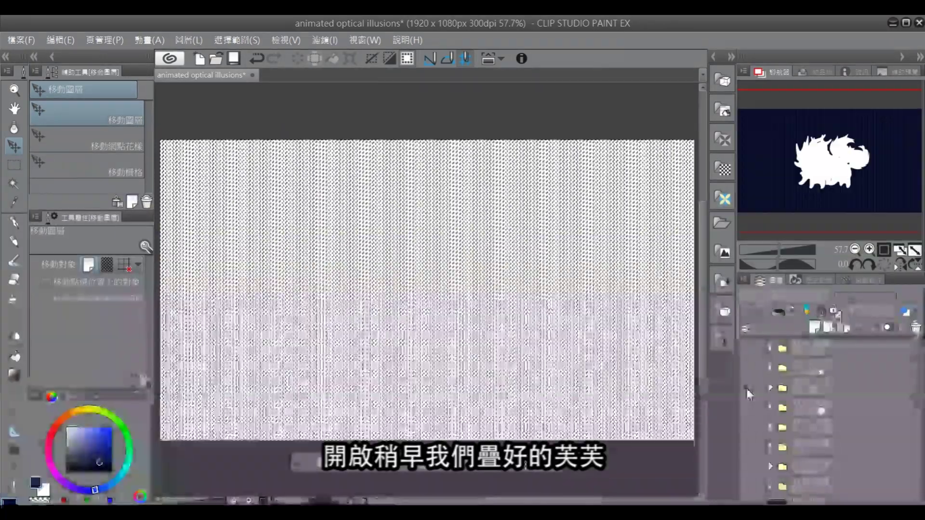
pyautogui.click(770, 388)
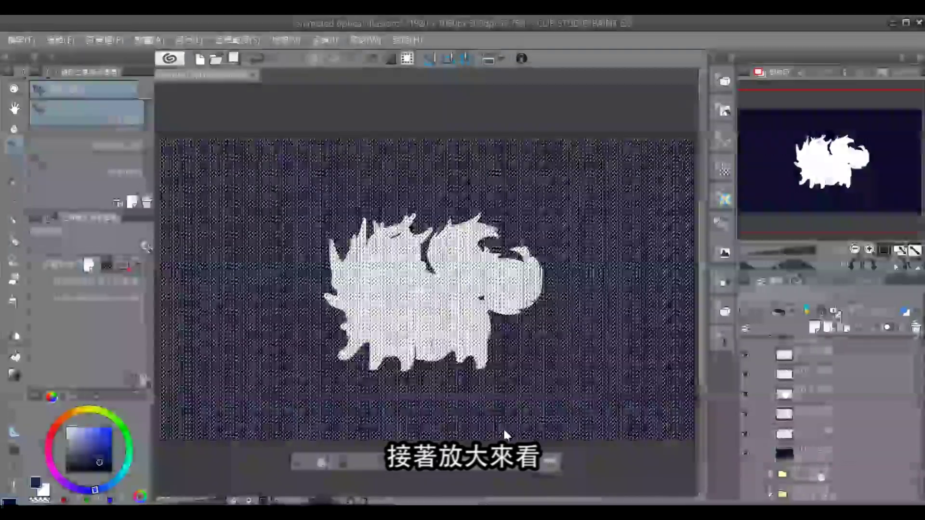
# Clear the stripe selection from frame layer 1 in the 芙芙描○ folder and shift the selection outline one grid cell to the right.
pyautogui.scroll(10, 426, 289)
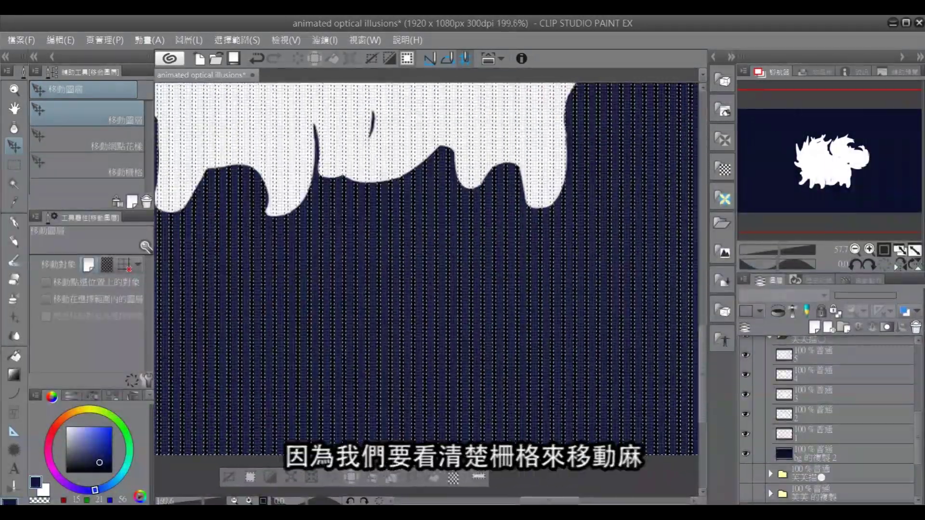
pyautogui.scroll(10, 426, 440)
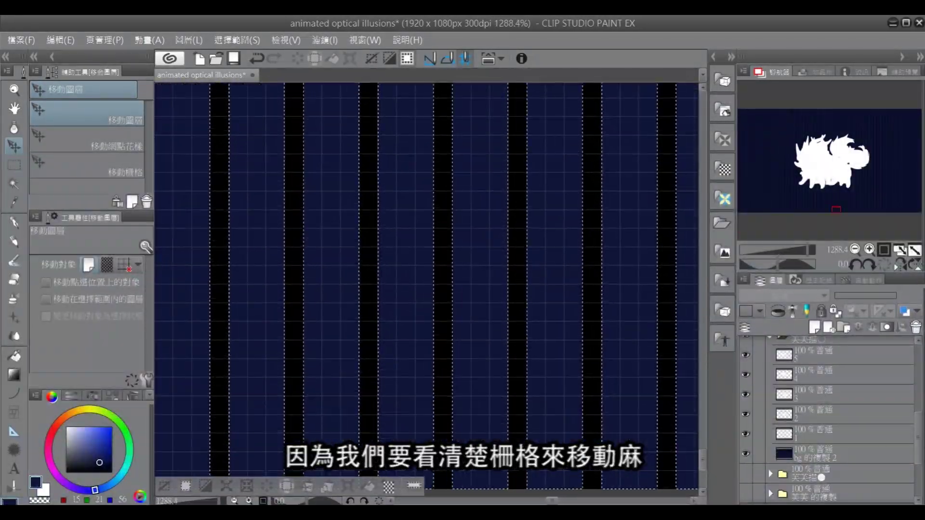
pyautogui.moveTo(426, 440); pyautogui.dragTo(407, 377)
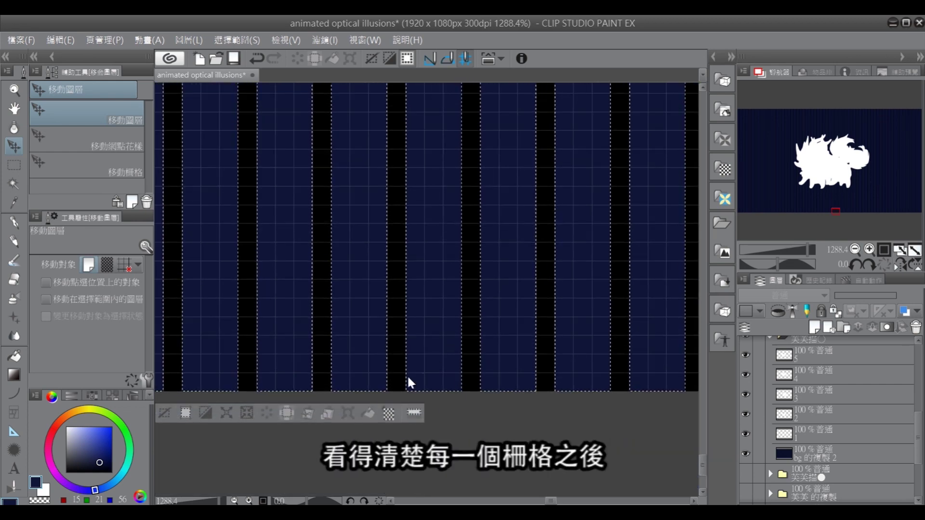
pyautogui.click(808, 435)
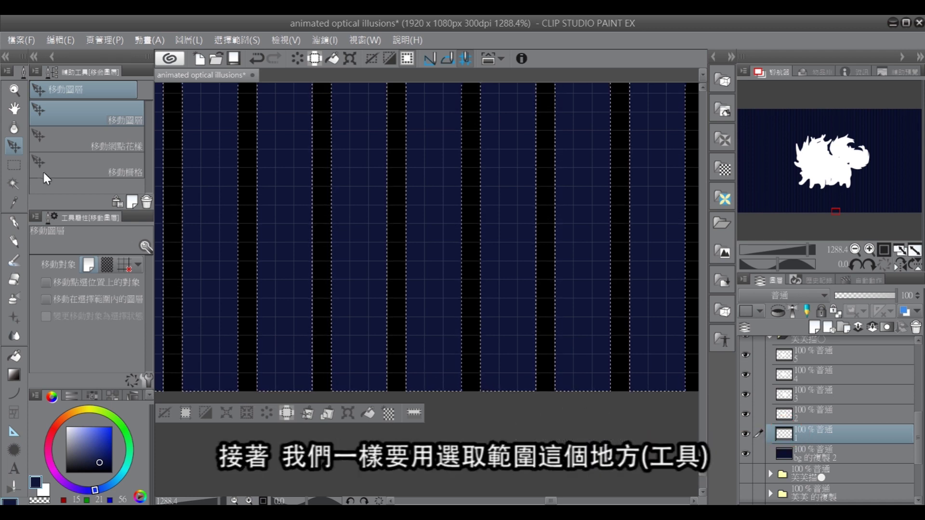
pyautogui.click(14, 165)
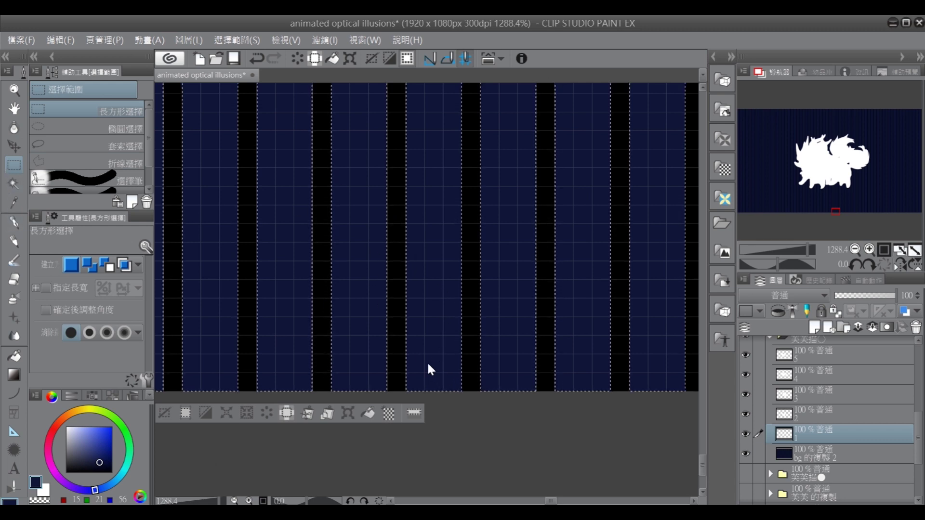
pyautogui.moveTo(431, 356); pyautogui.dragTo(450, 351)
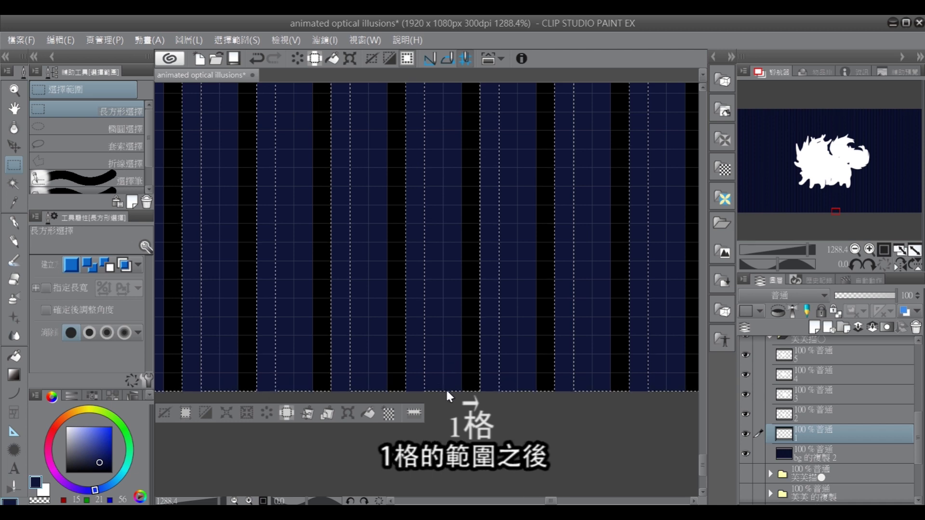
# Clear the stripe selection from frame layers 2 and 3, shifting the selection one grid cell to the right after each.
pyautogui.click(805, 415)
pyautogui.press('Delete')
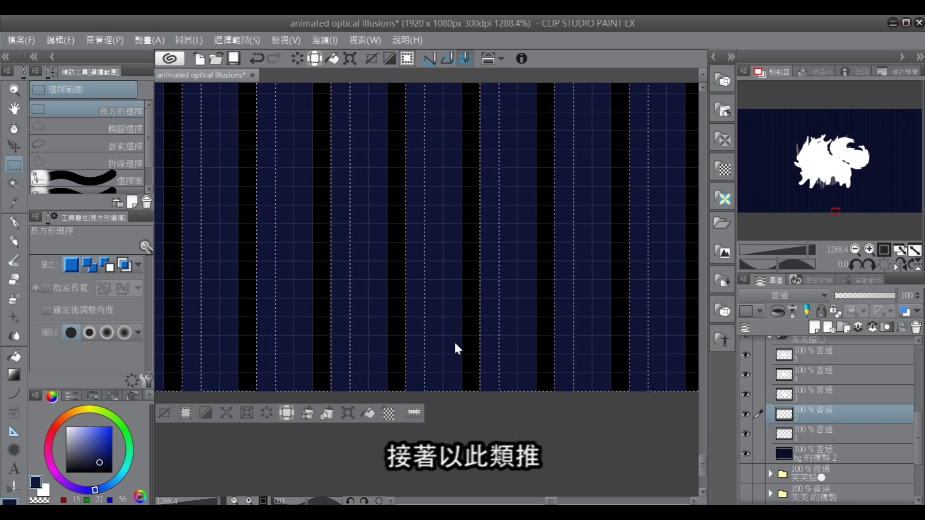
pyautogui.press('Right')
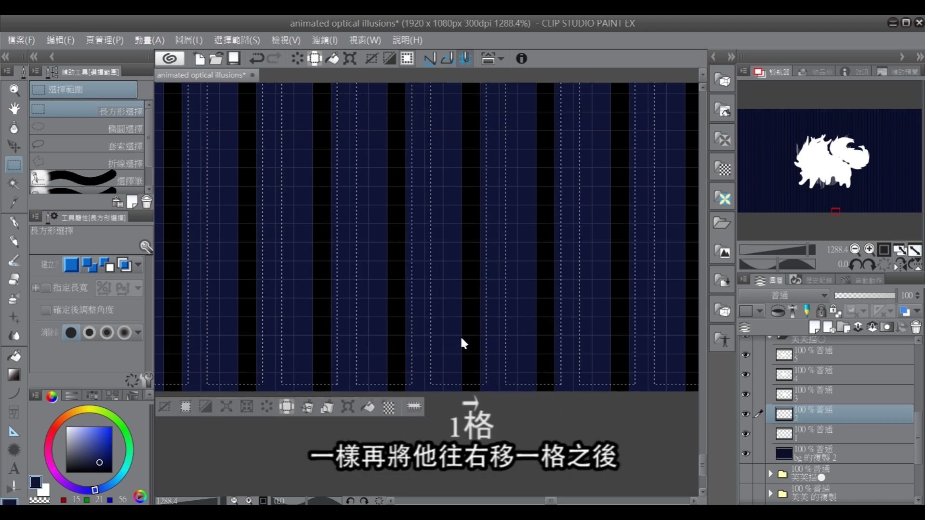
pyautogui.click(831, 395)
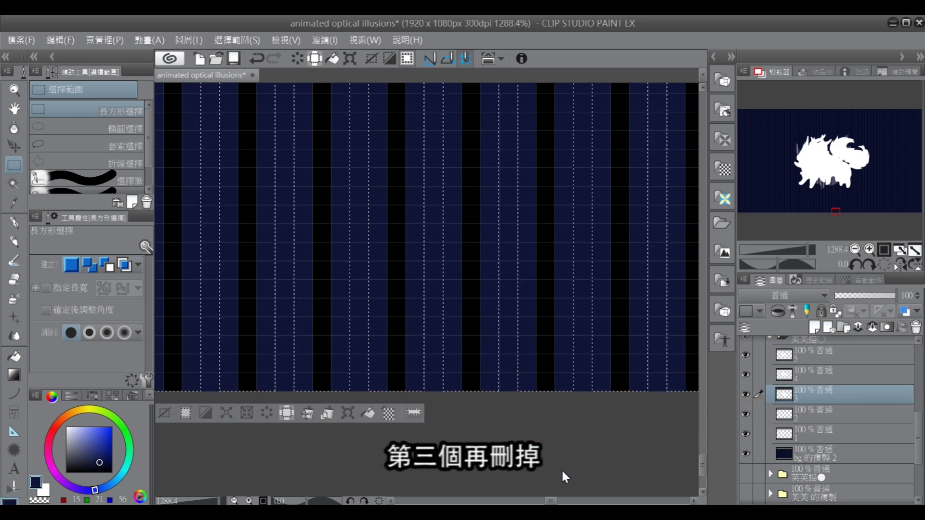
pyautogui.press('Delete')
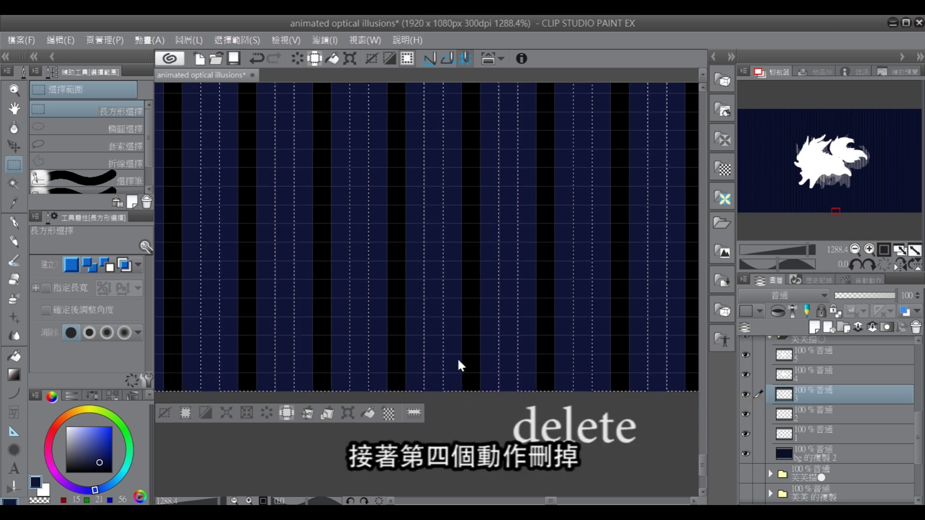
pyautogui.press('Right')
pyautogui.press('Right')
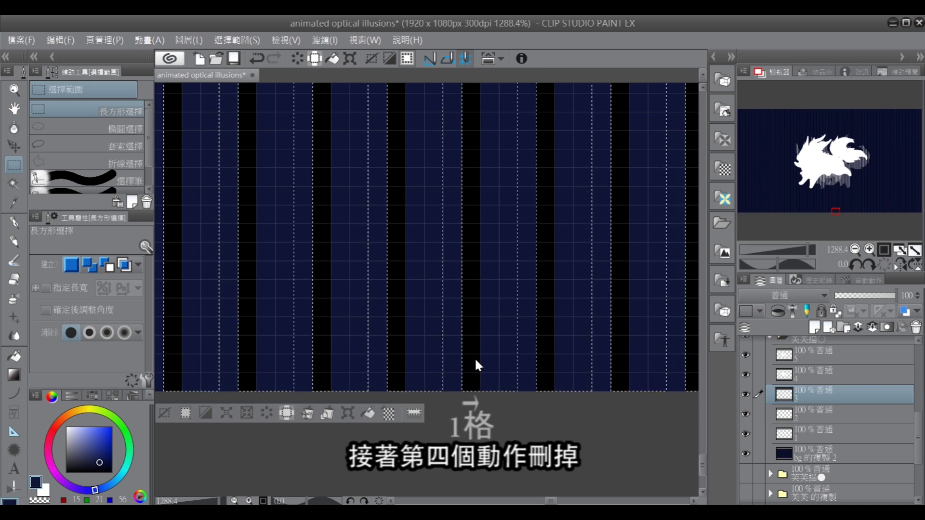
# Clear the stripe selection from frame layers 4 and 5, shifting it one grid cell to the right in between, and deselect.
pyautogui.click(809, 379)
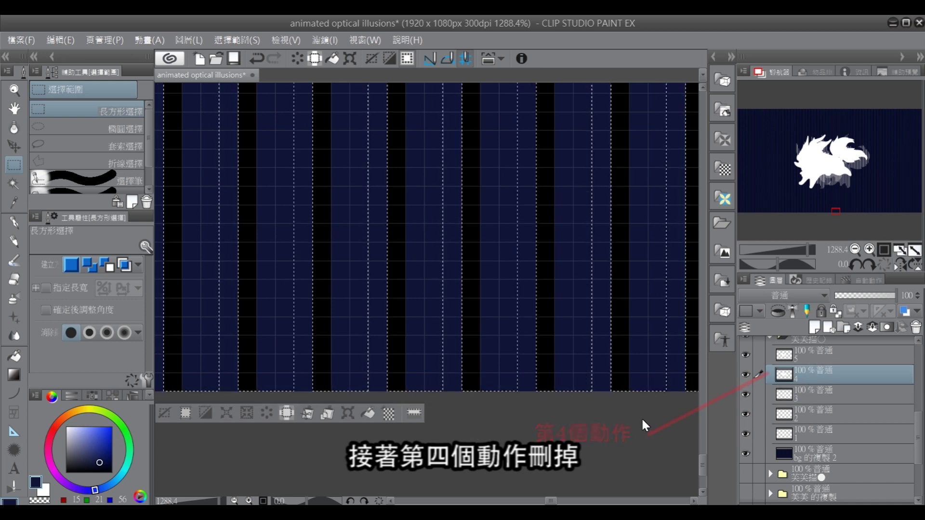
pyautogui.press('Delete')
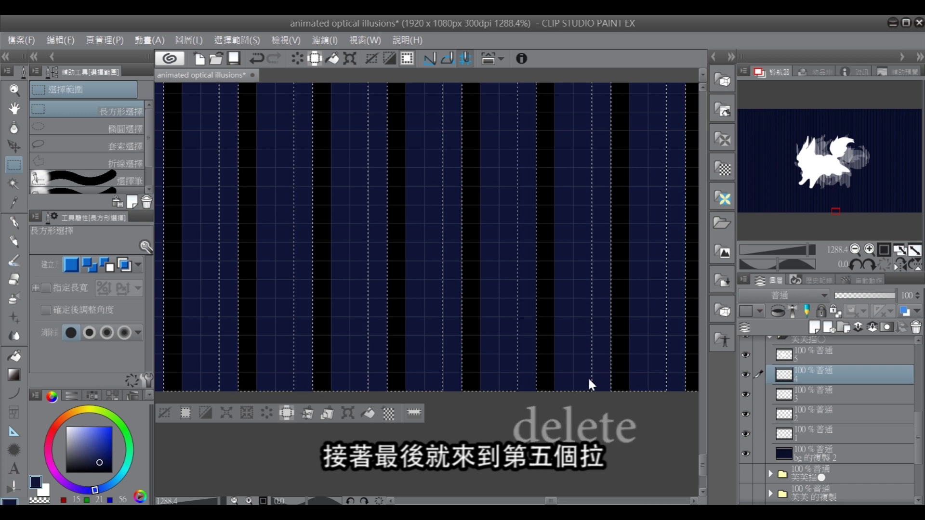
pyautogui.press('Right')
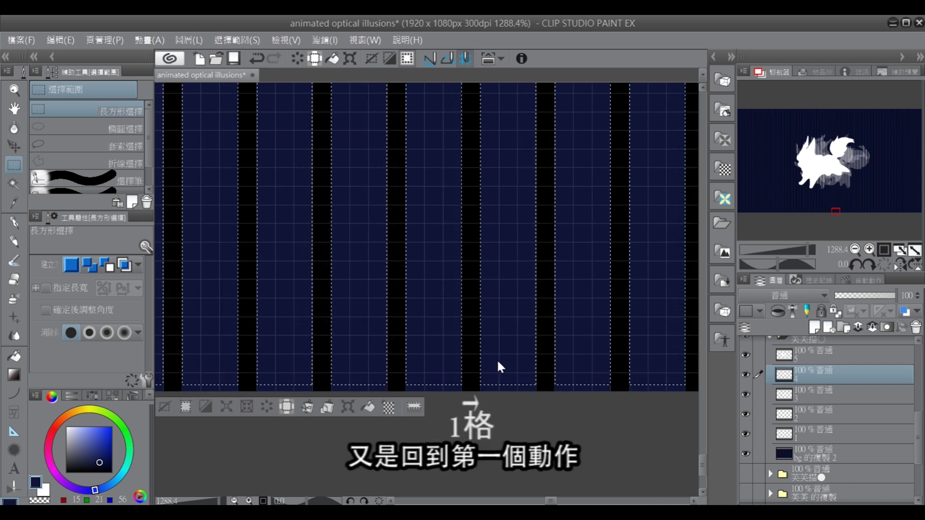
pyautogui.click(816, 356)
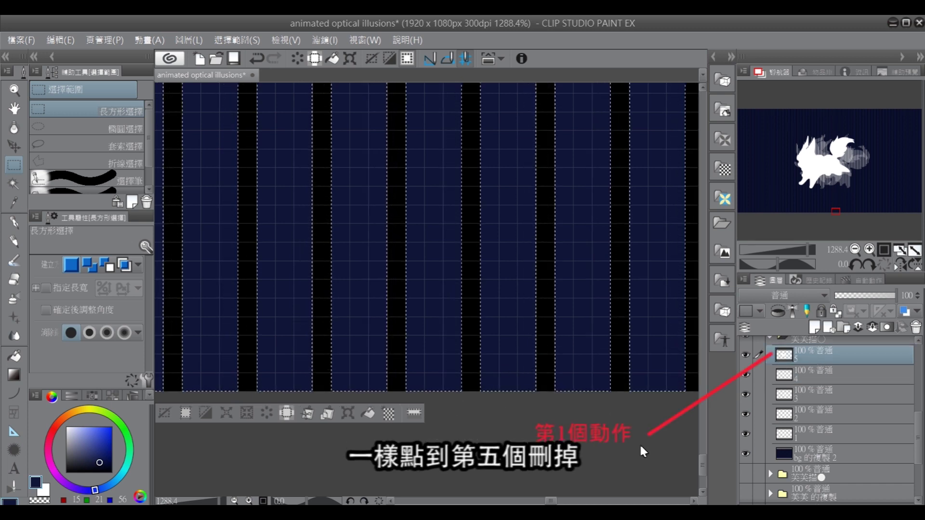
pyautogui.press('Delete')
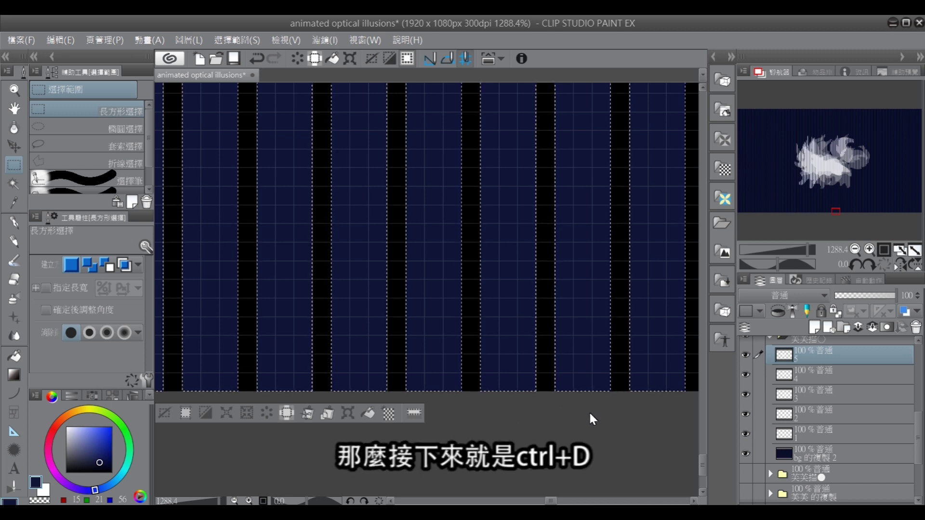
pyautogui.hotkey('ctrl', 'd')
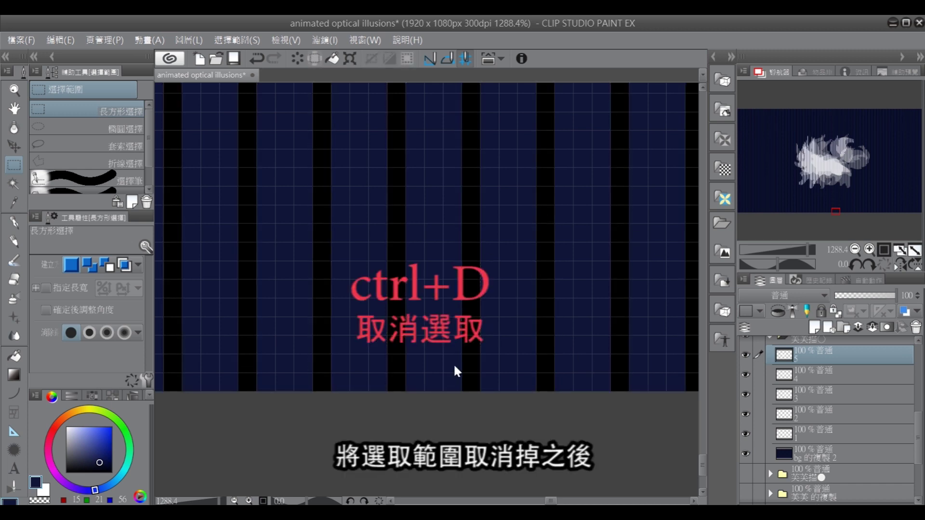
# Collapse the 芙芙描○ folder and fit the whole canvas in view.
pyautogui.scroll(1, 762, 357)
pyautogui.click(769, 388)
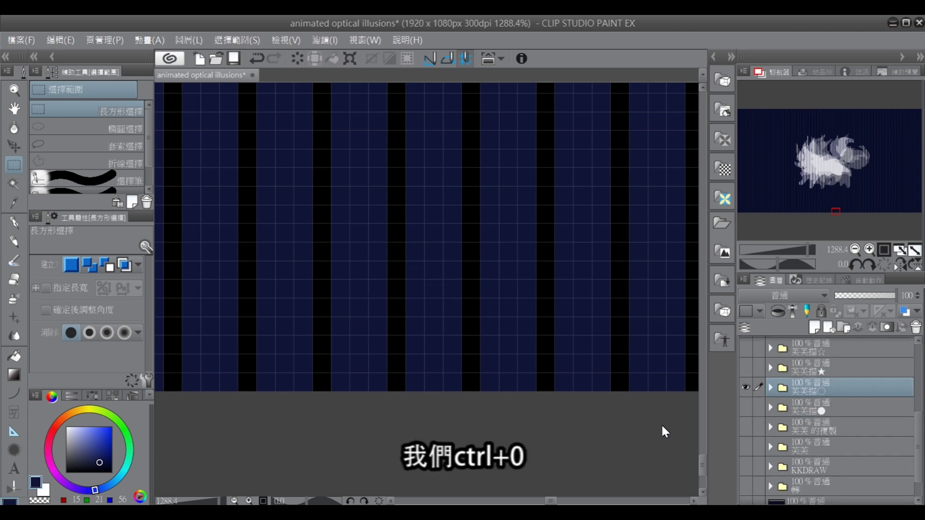
pyautogui.hotkey('ctrl', '0')
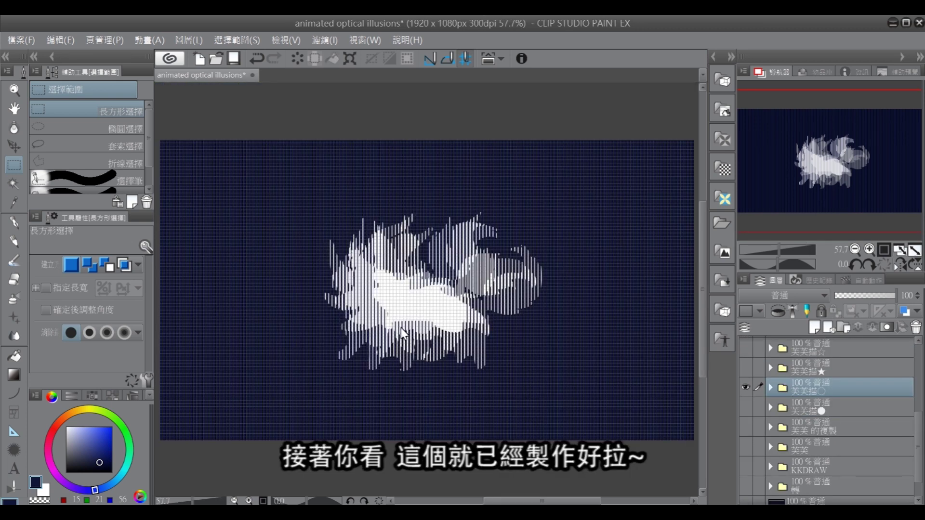
# Show the animated optical illusions 4 stripe layer and slide it horizontally over the cut frames to play the animation.
pyautogui.scroll(5, 809, 410)
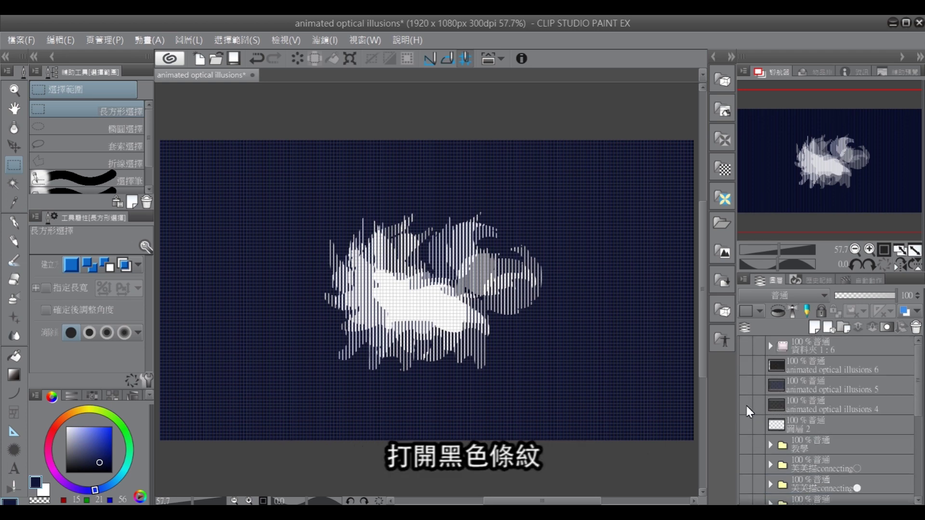
pyautogui.click(745, 404)
pyautogui.click(795, 403)
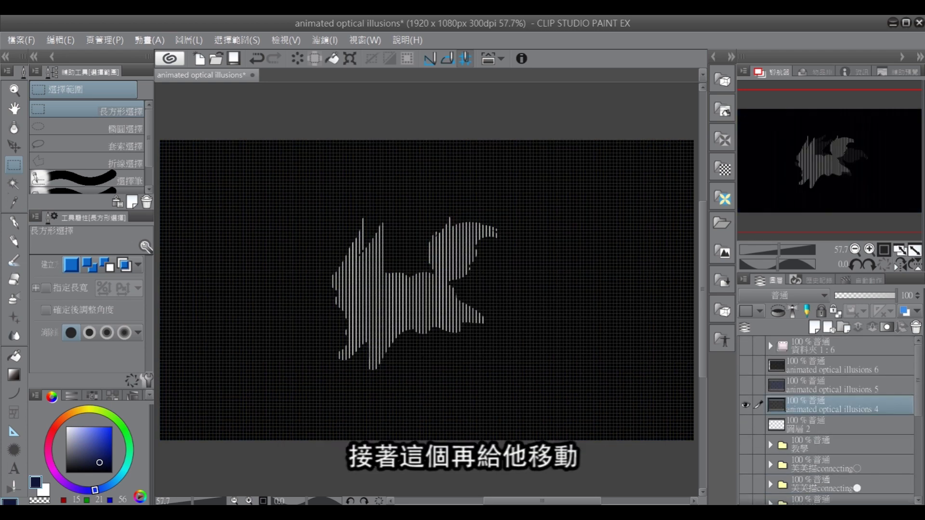
pyautogui.click(15, 144)
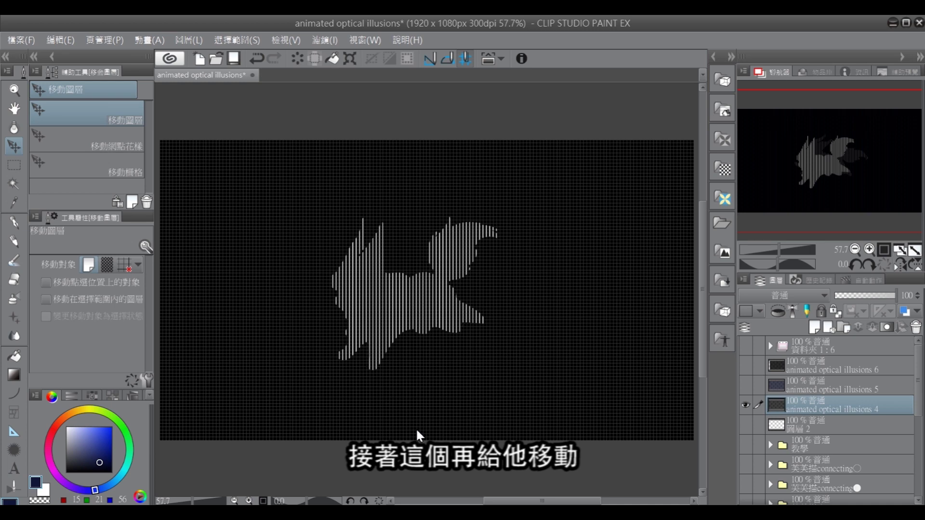
pyautogui.moveTo(388, 449); pyautogui.dragTo(420, 450)
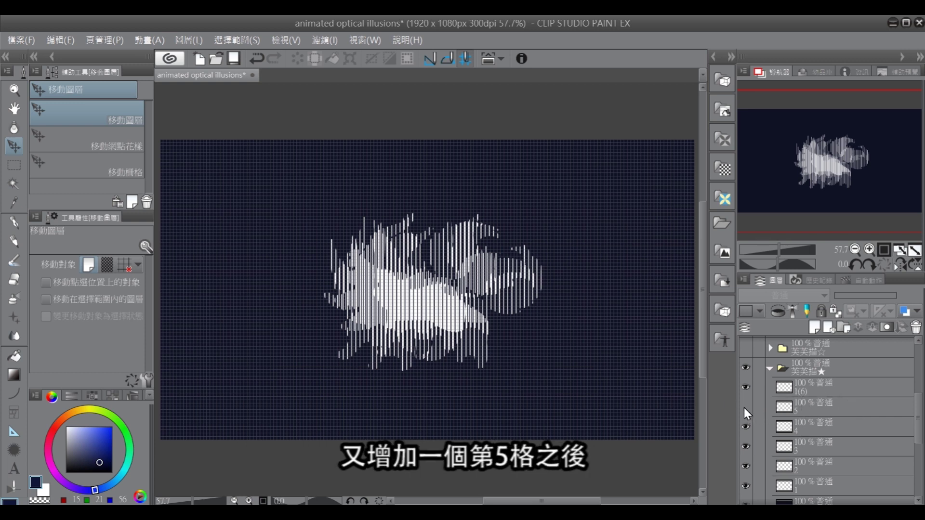
# Collapse the 芙芙描★ folder and show the animated optical illusions 5 stripe layer over its frames.
pyautogui.click(770, 369)
pyautogui.scroll(3, 782, 400)
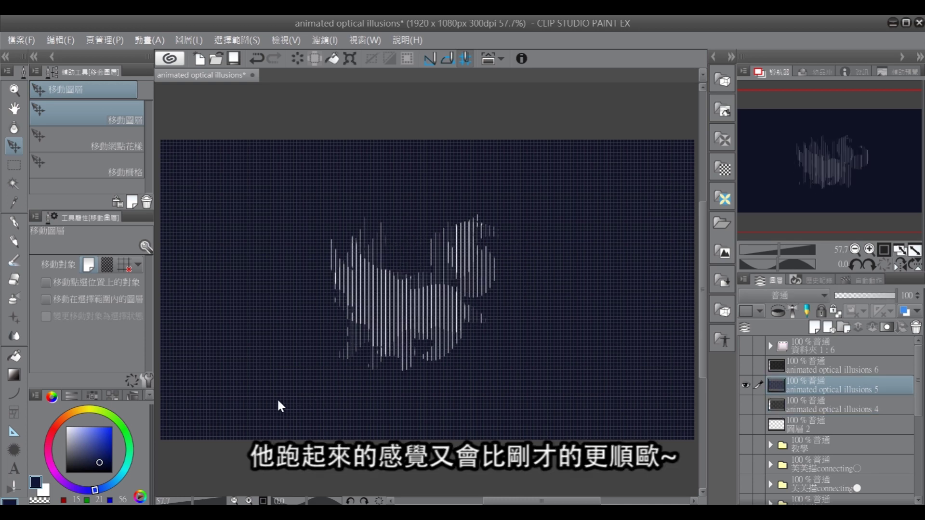